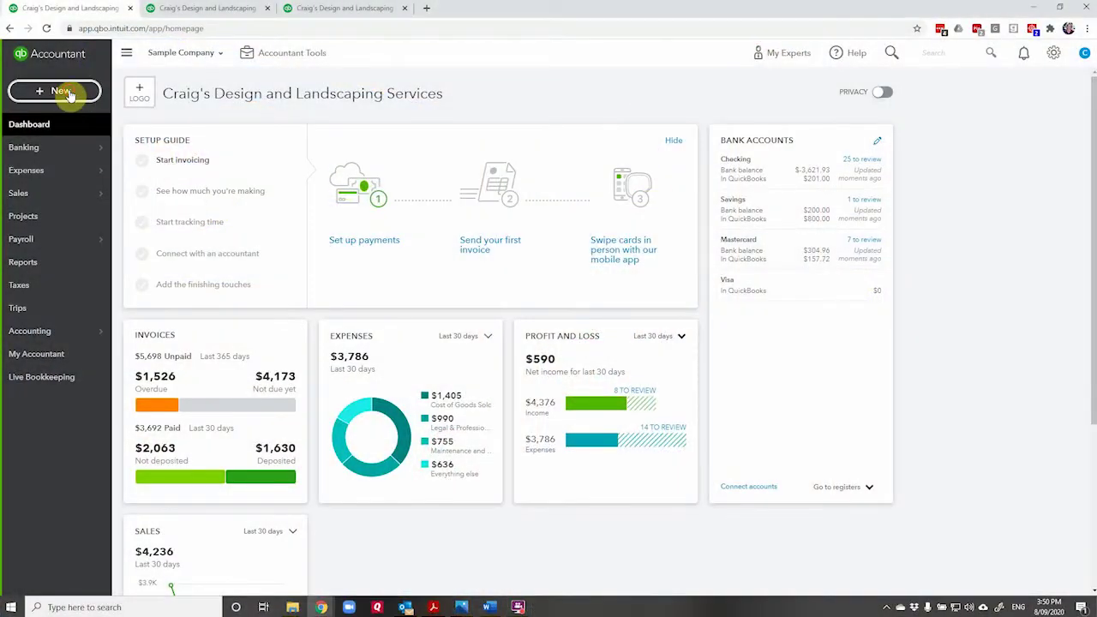
# Start a delayed charge for Bill's Windsurf Shop with a Landscaping:Trimming line.
pyautogui.click(71, 93)
pyautogui.click(76, 306)
pyautogui.write('Bill')
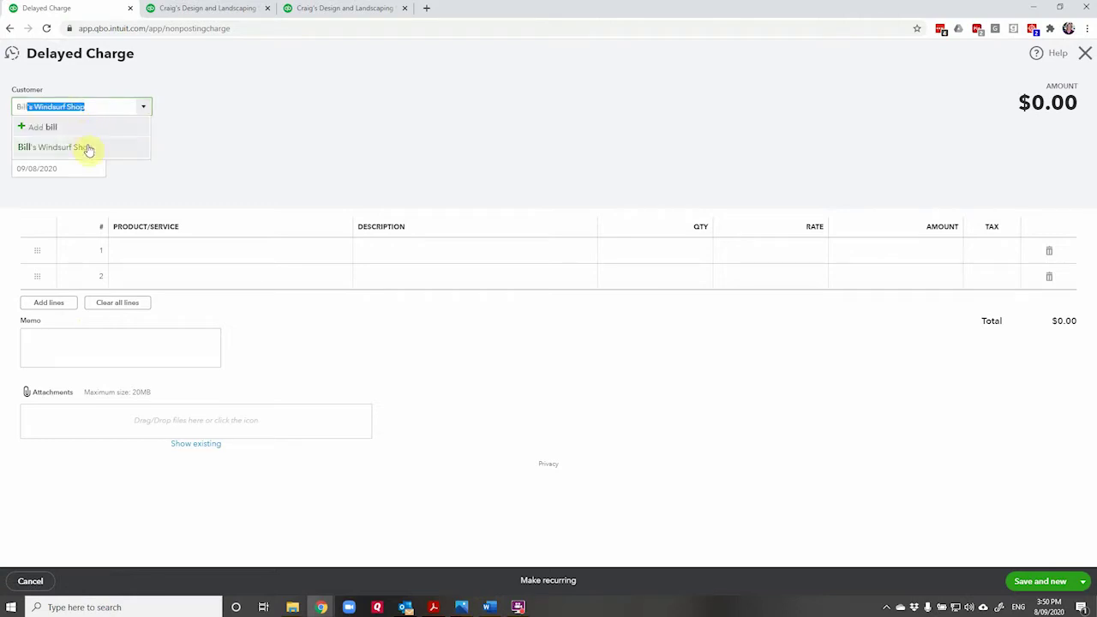
pyautogui.click(85, 147)
pyautogui.click(152, 251)
pyautogui.write('tree')
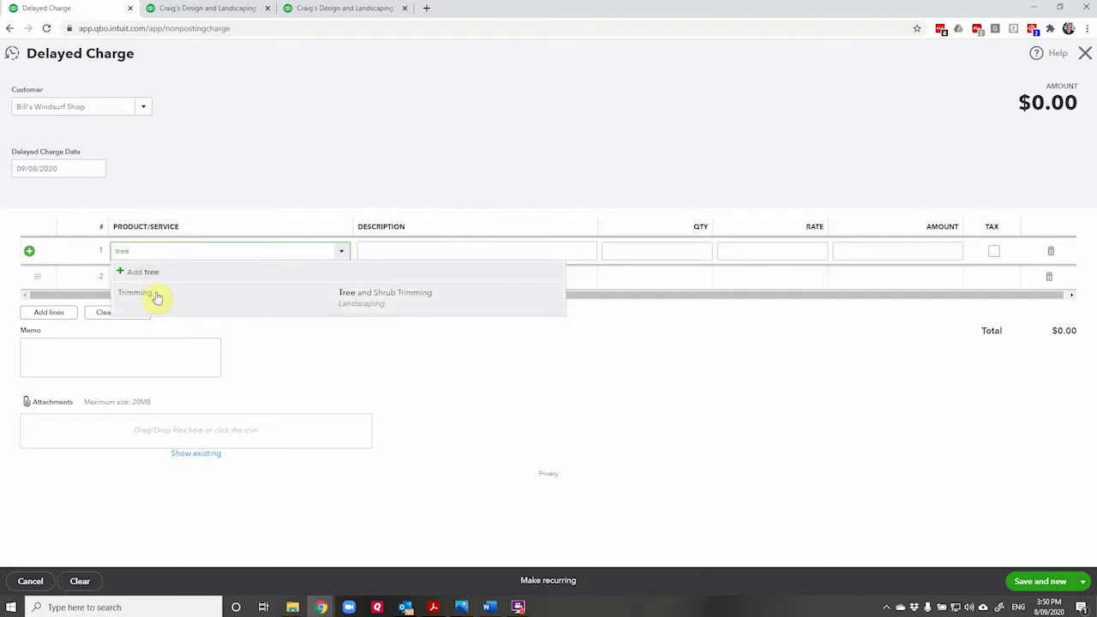
pyautogui.click(155, 294)
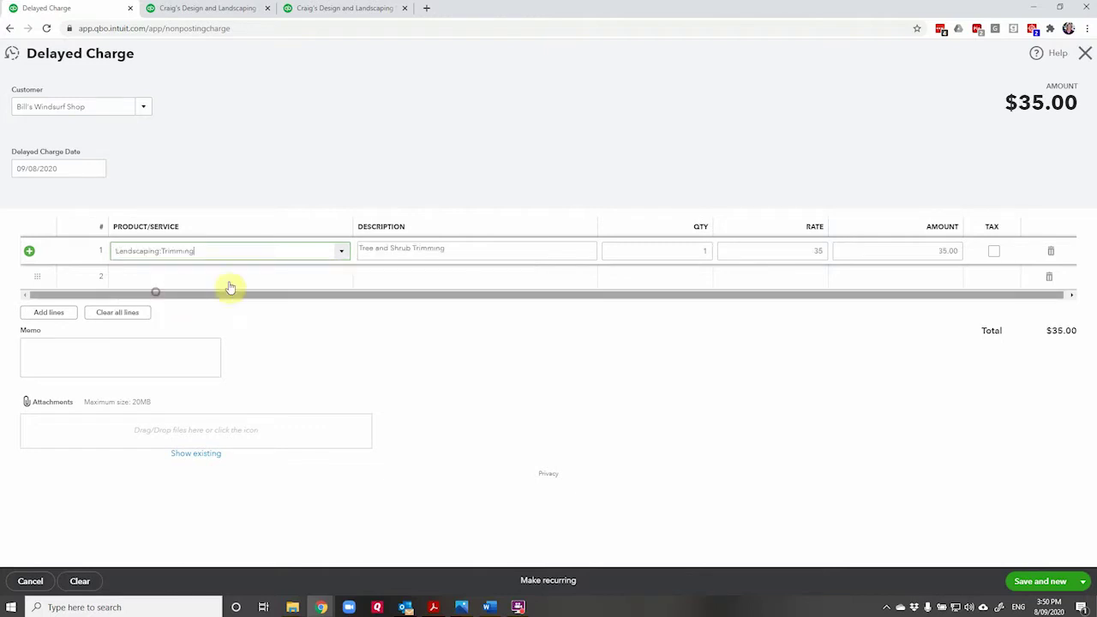
# Set the trimming line to quantity 10 at rate 35 ($350) and save the charge.
pyautogui.click(697, 252)
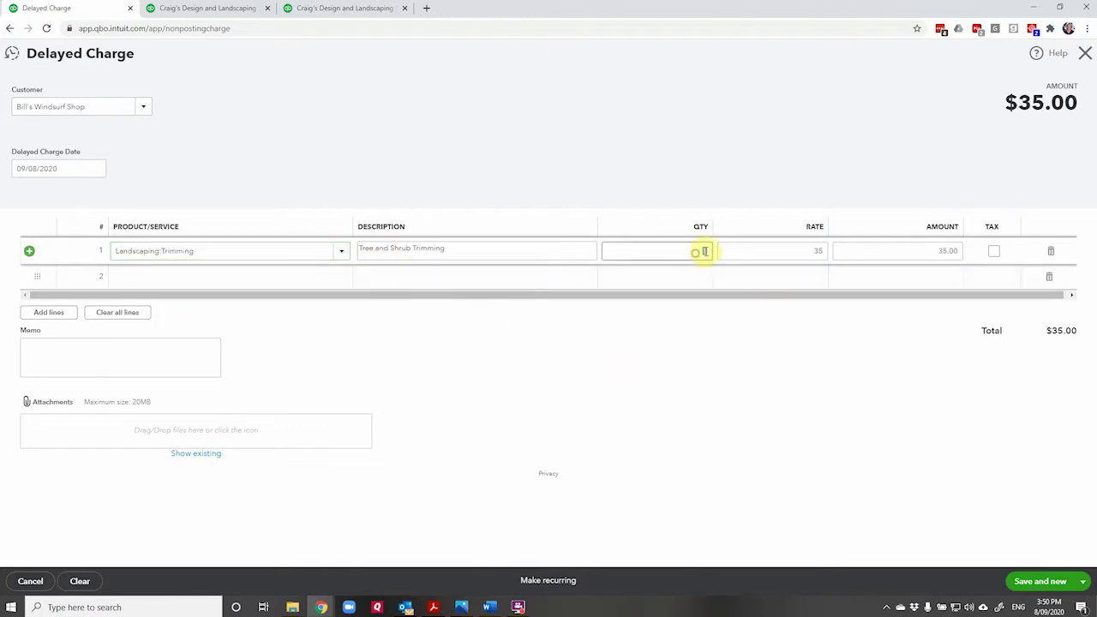
pyautogui.doubleClick(704, 250)
pyautogui.press('Tab')
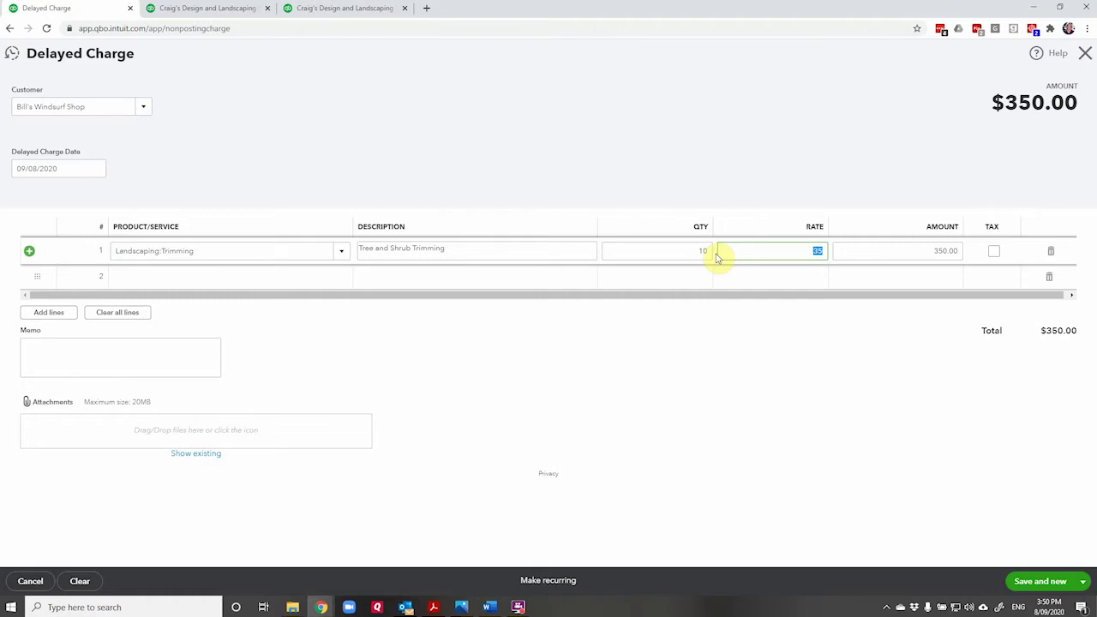
pyautogui.click(1083, 586)
pyautogui.click(1018, 566)
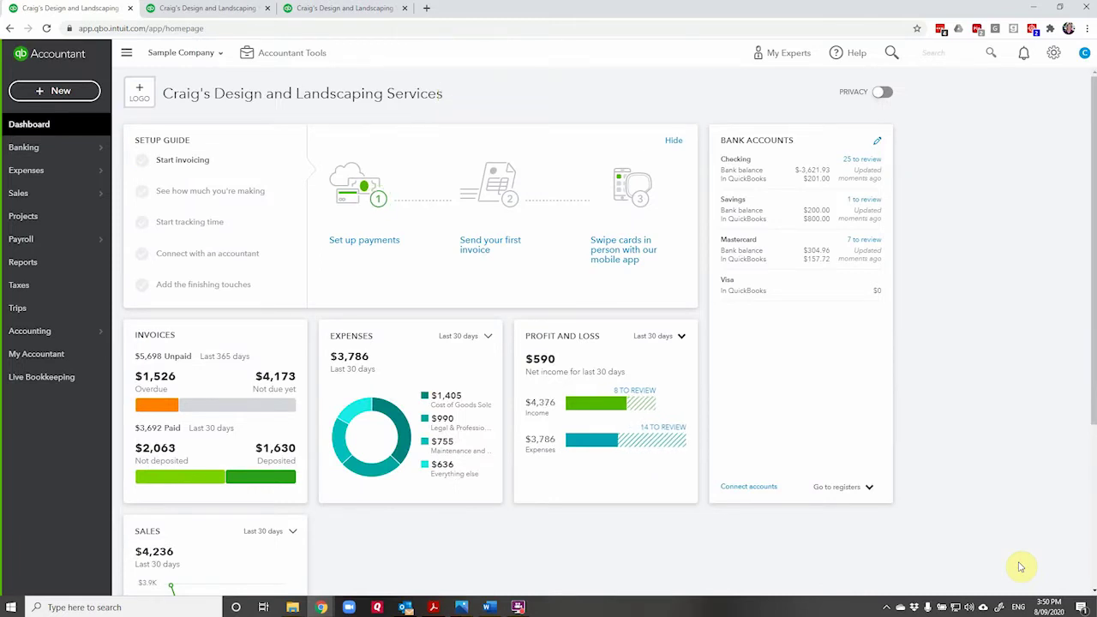
# Create an invoice for Bill's Windsurf Shop, add Charge #1 ($350) from the side panel, and save.
pyautogui.click(67, 96)
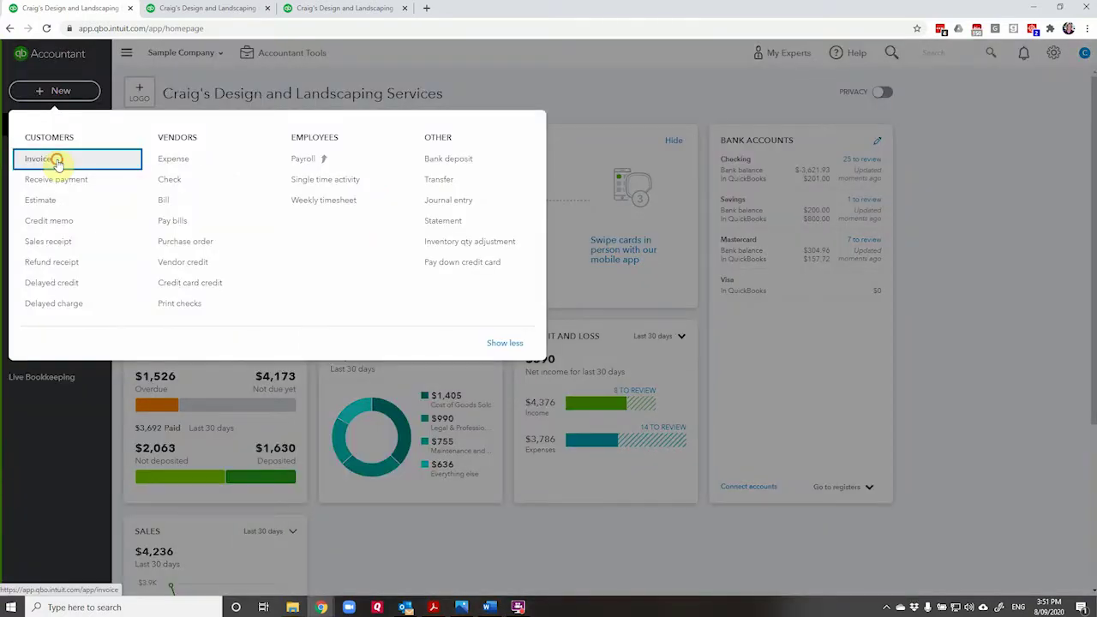
pyautogui.click(54, 159)
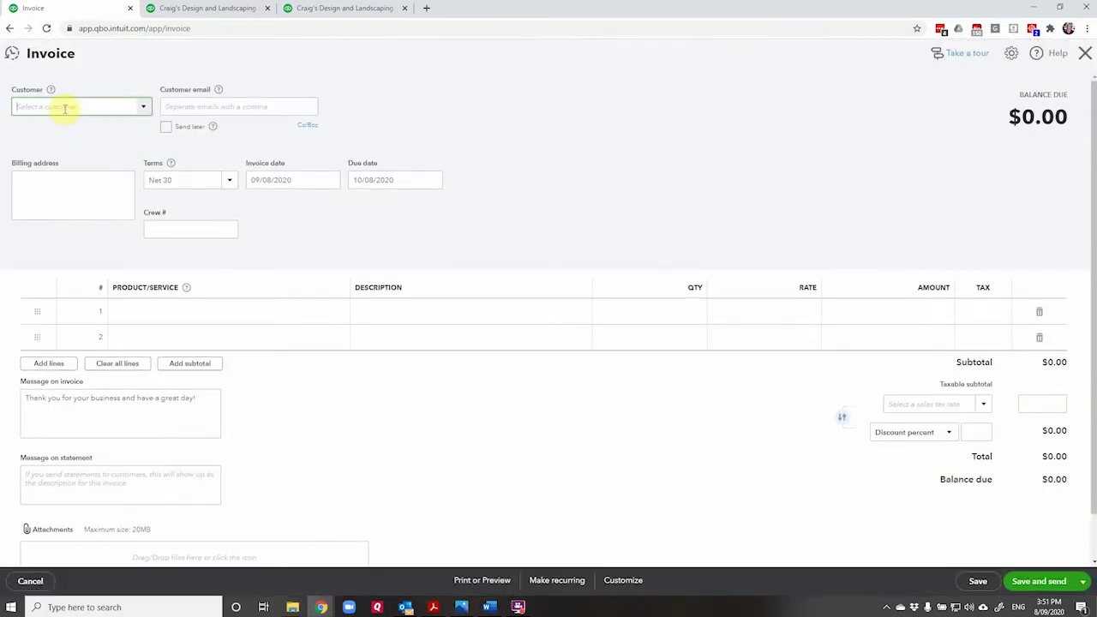
pyautogui.write("bill's Windsurf Shop")
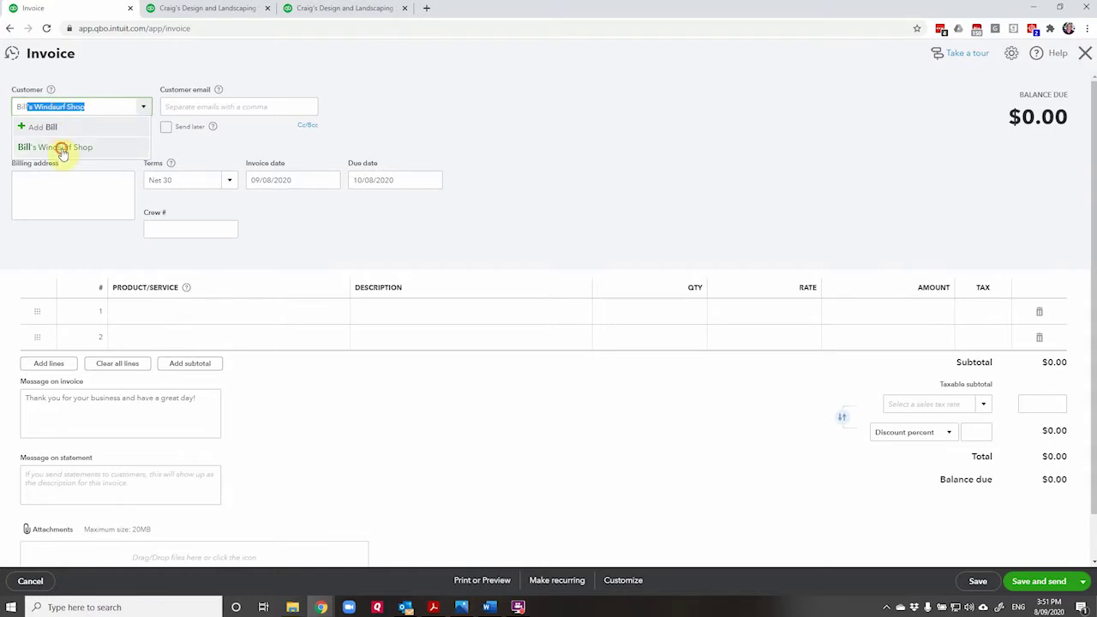
pyautogui.click(61, 148)
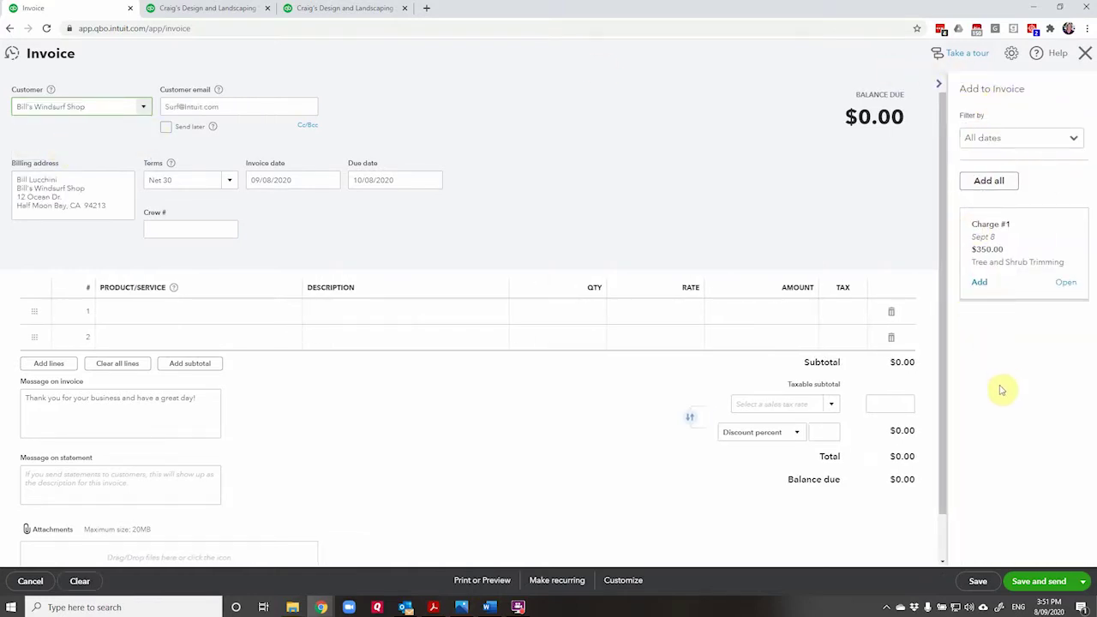
pyautogui.click(979, 283)
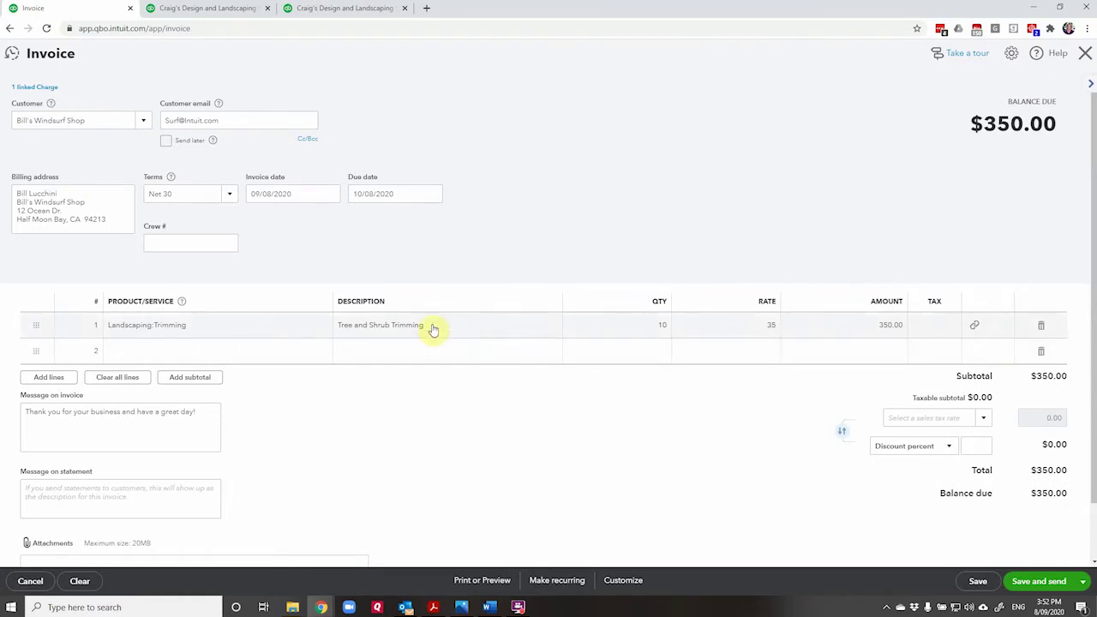
pyautogui.click(1085, 583)
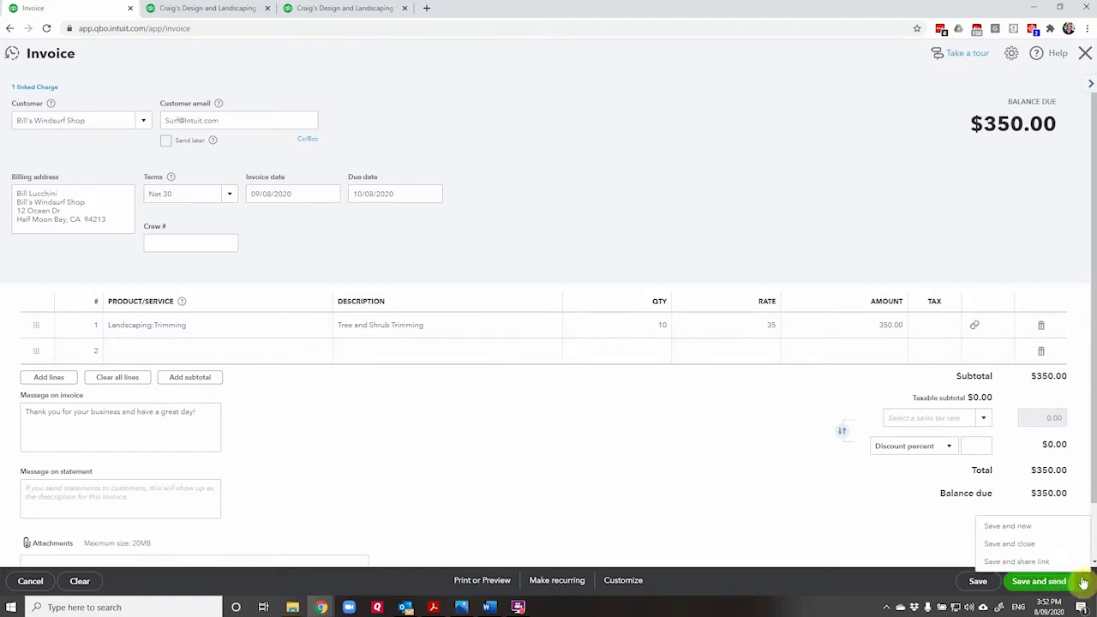
pyautogui.click(1019, 548)
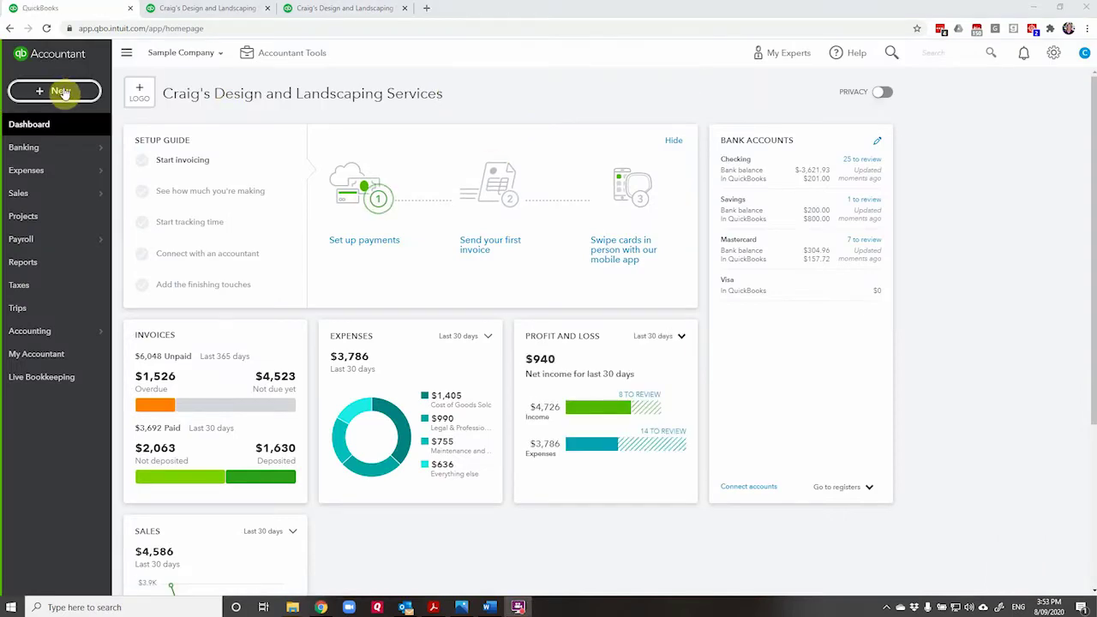
# Start a delayed credit for Cool Cars with a Deposit product line.
pyautogui.click(62, 91)
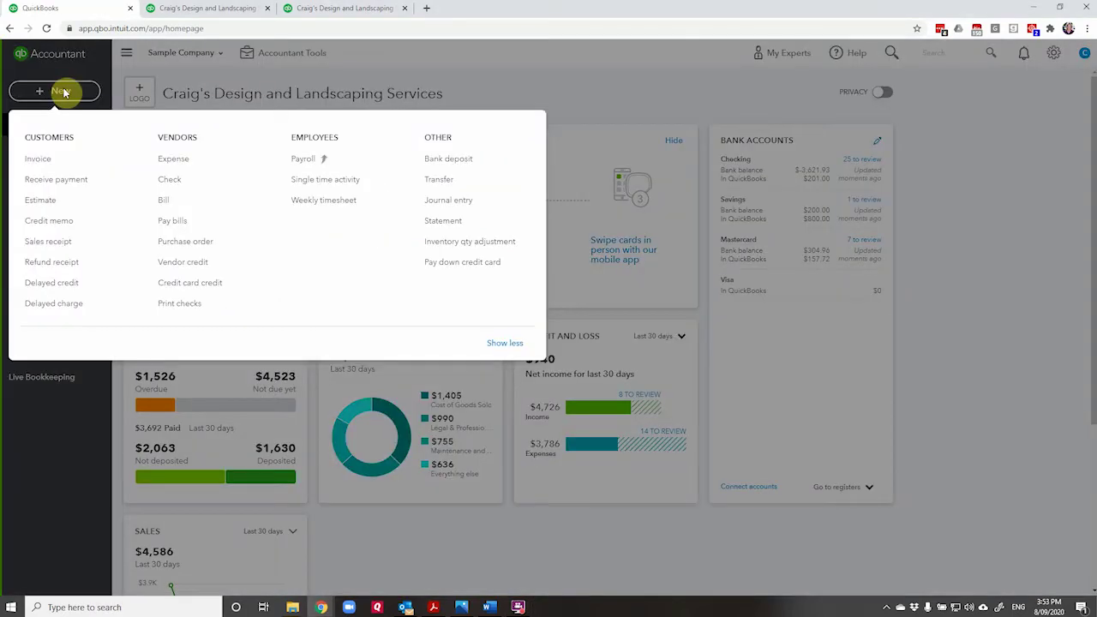
pyautogui.click(53, 282)
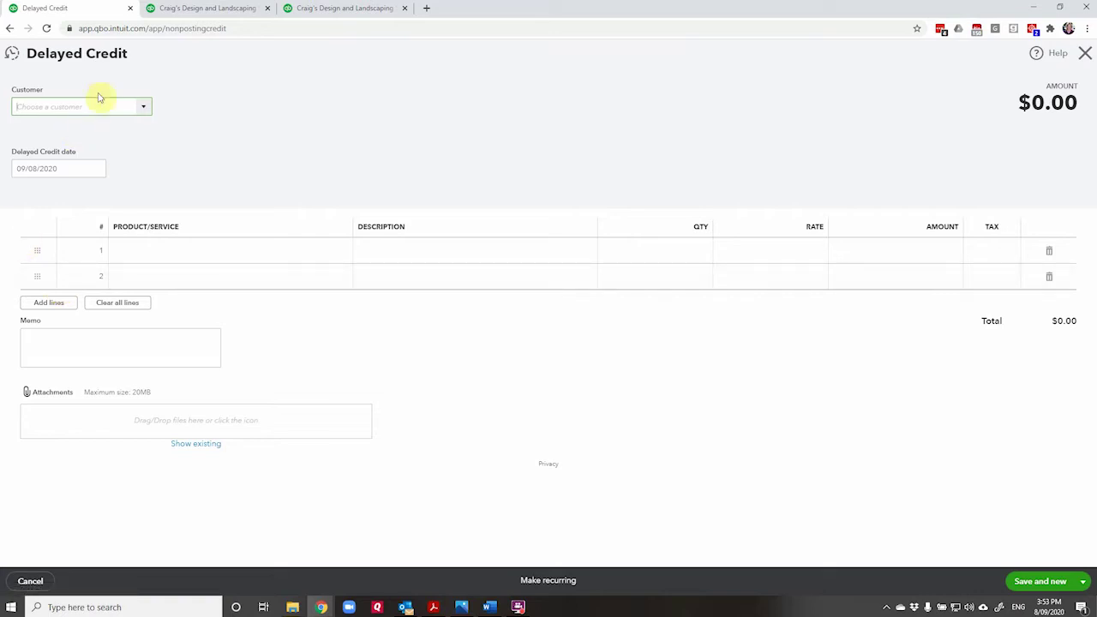
pyautogui.click(142, 109)
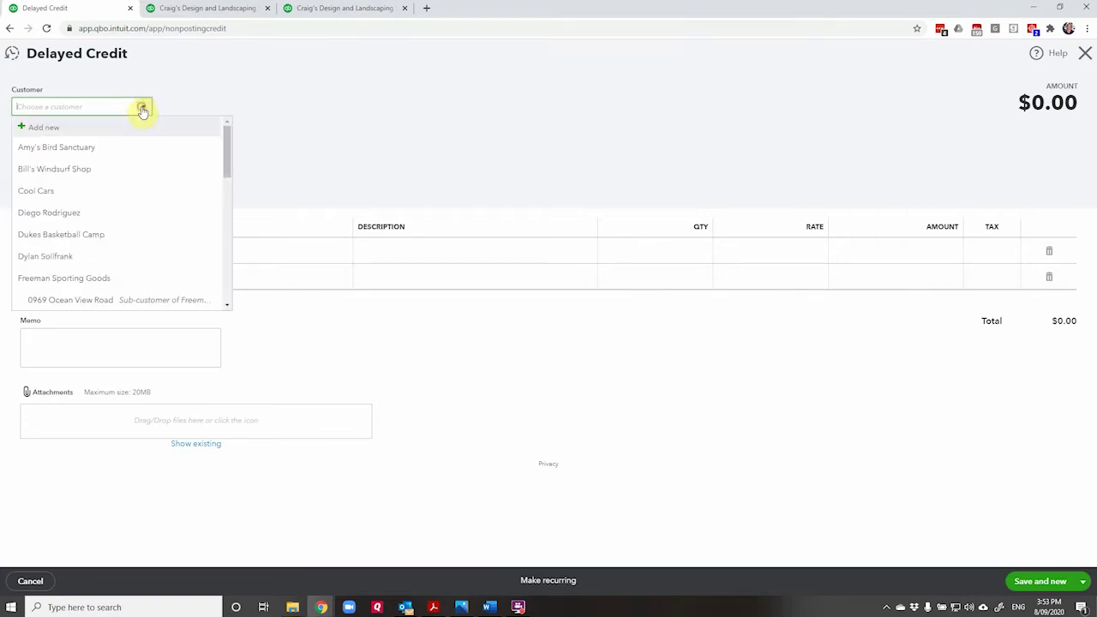
pyautogui.click(120, 191)
pyautogui.click(157, 251)
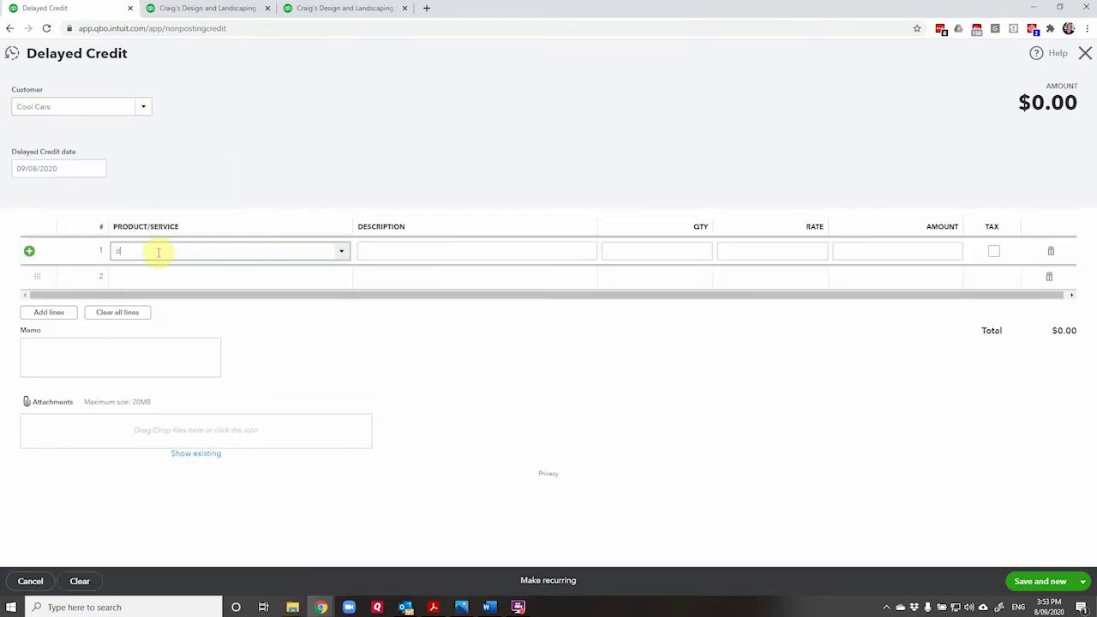
pyautogui.write('Deposit')
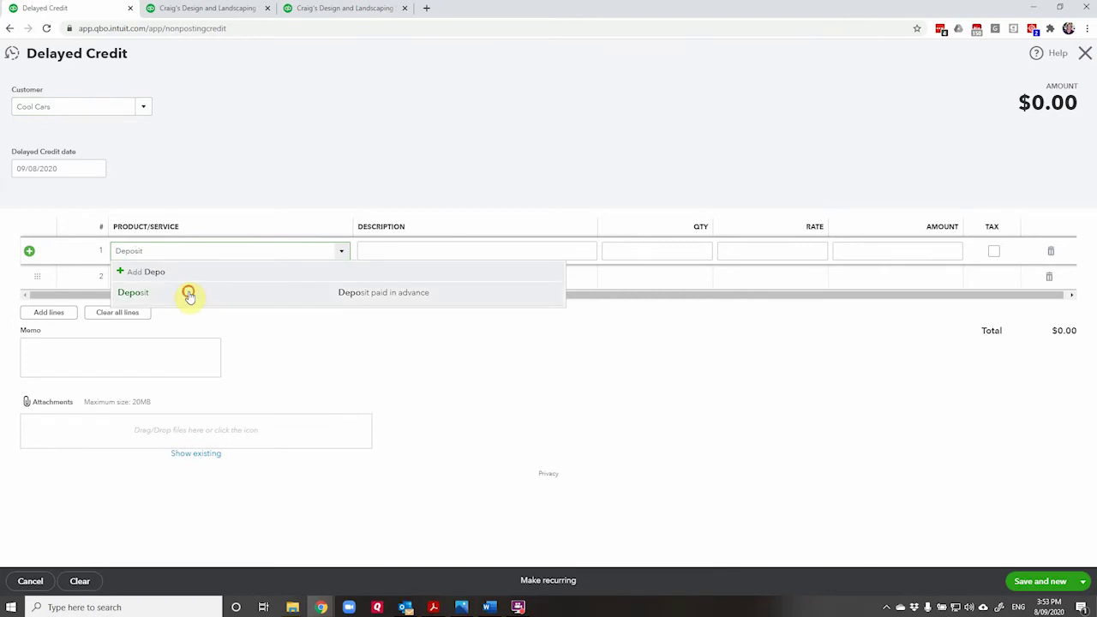
pyautogui.click(189, 292)
# Set the Deposit rate to 150, untick Tax, and save the delayed credit.
pyautogui.click(772, 250)
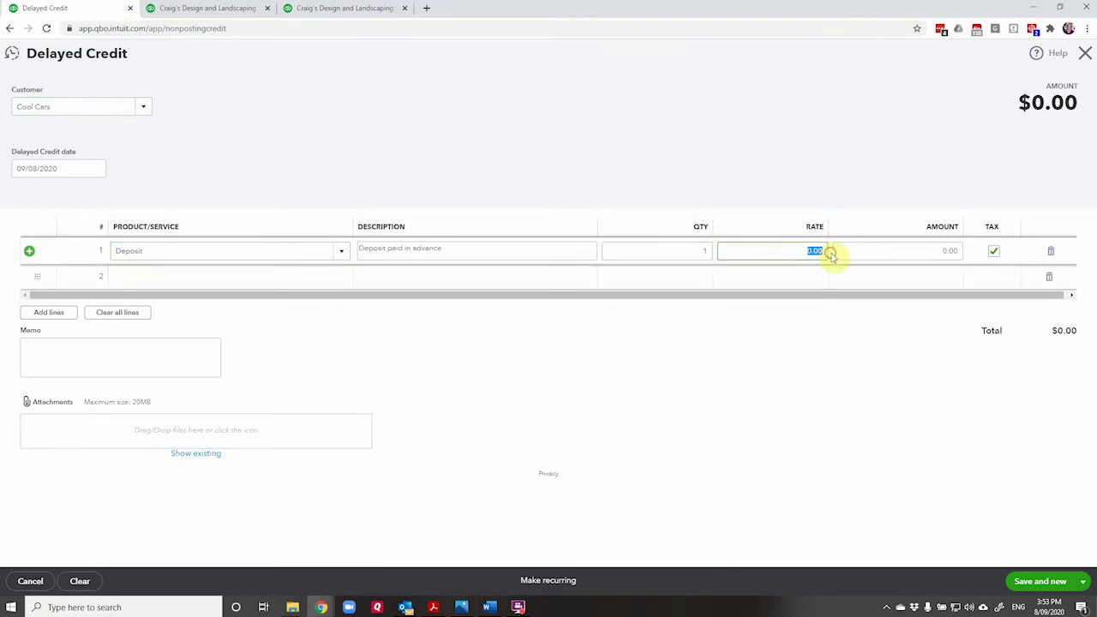
pyautogui.press('Tab')
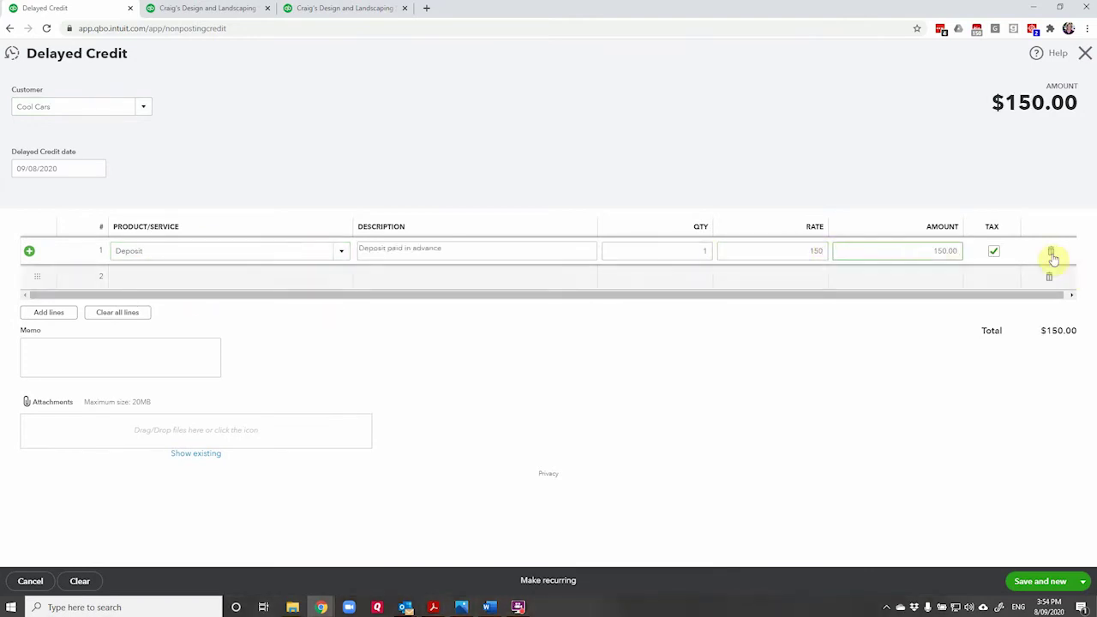
pyautogui.click(995, 252)
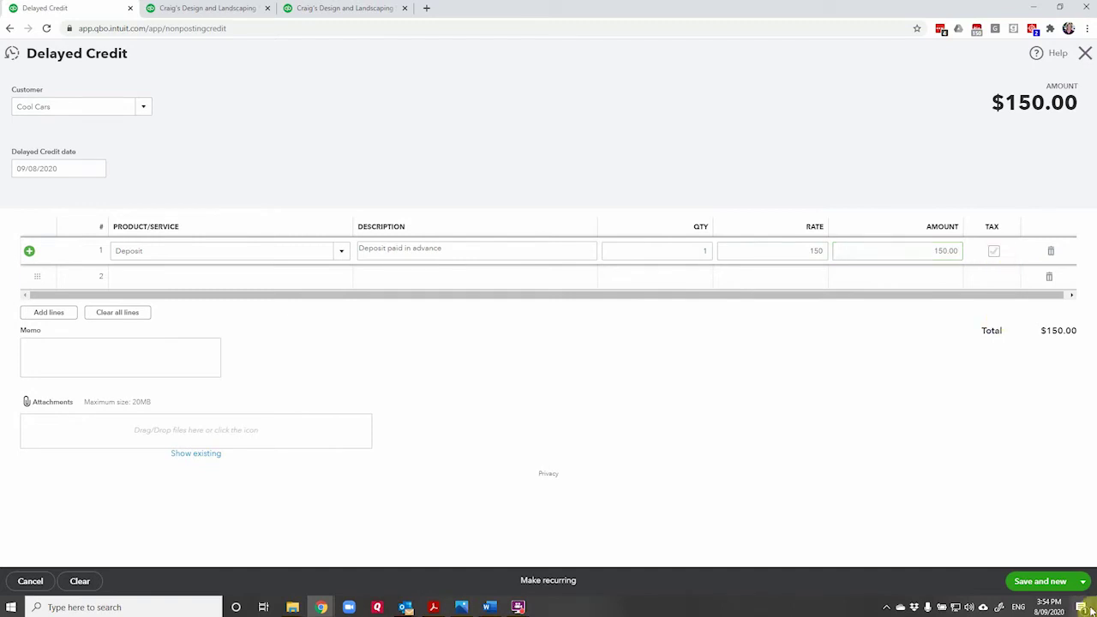
pyautogui.click(1083, 581)
pyautogui.click(1024, 562)
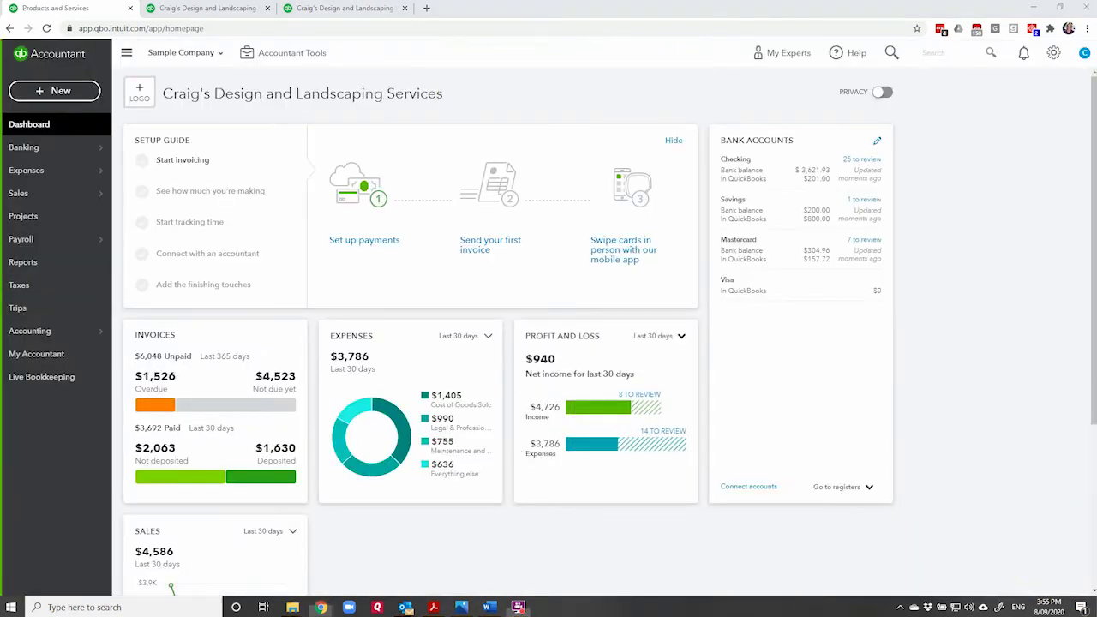
# Create invoice 1040 for Cool Cars with Add all, leaving $200 due after the $150 credit, and save.
pyautogui.click(55, 92)
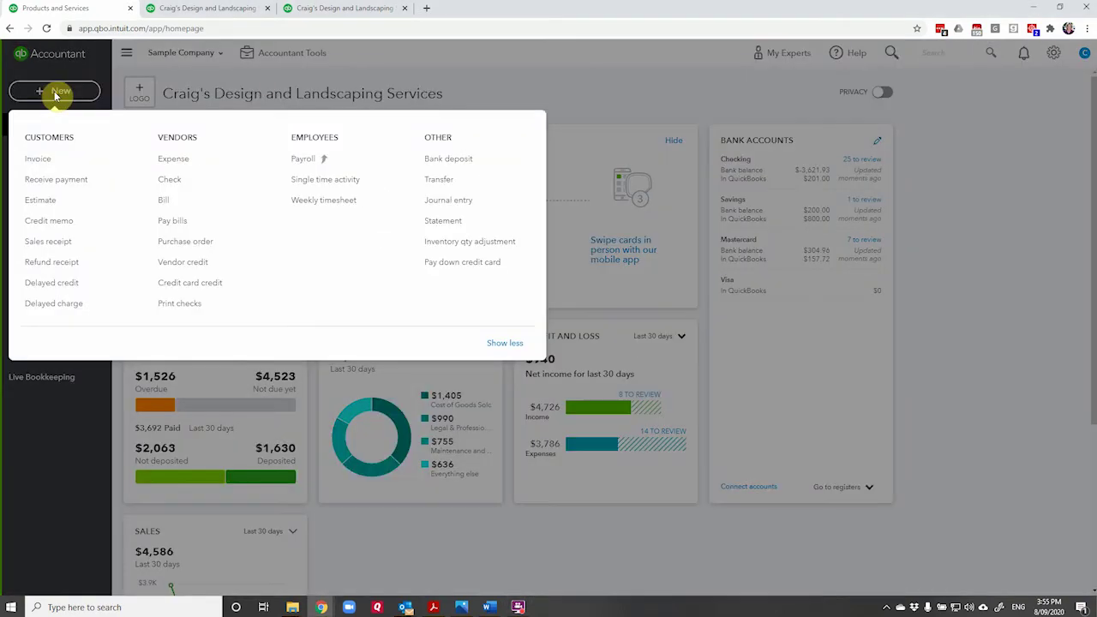
pyautogui.click(77, 160)
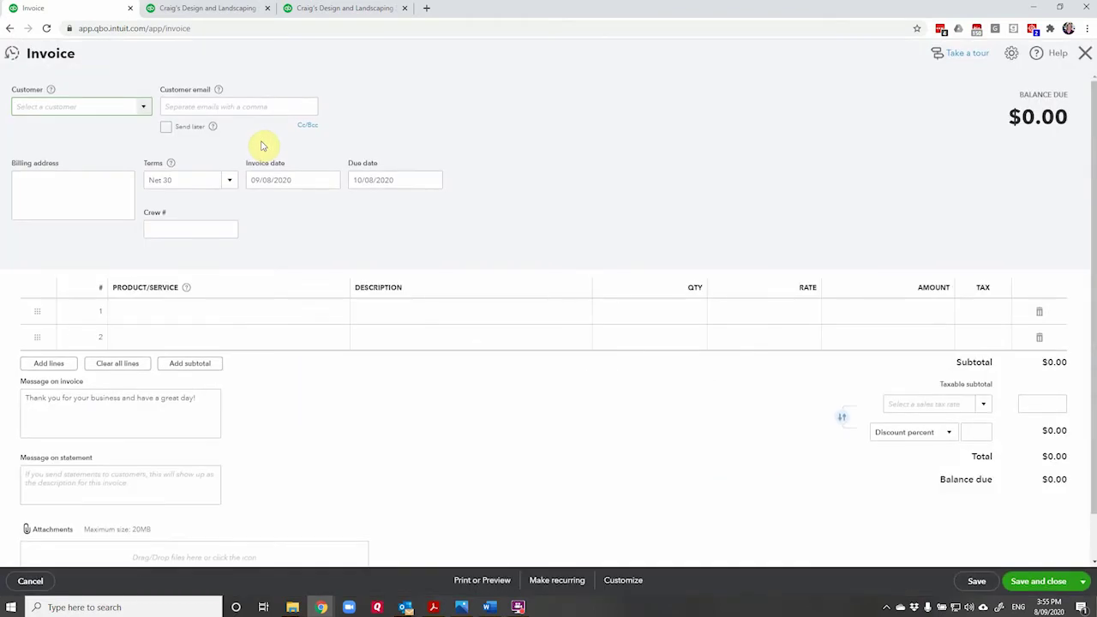
pyautogui.write('Cool Cars')
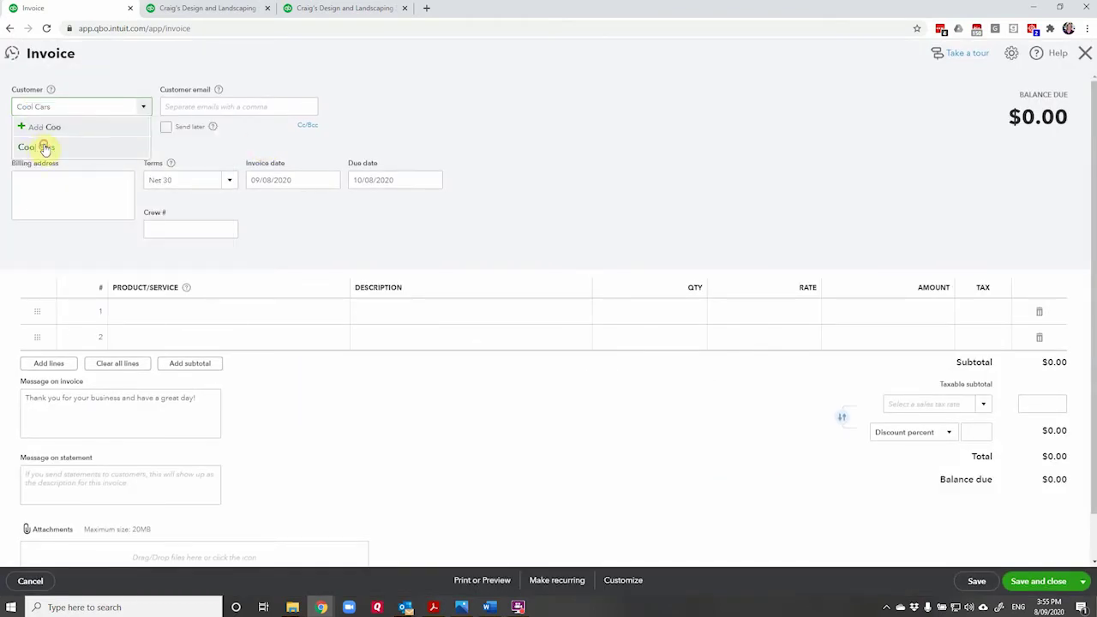
pyautogui.click(37, 148)
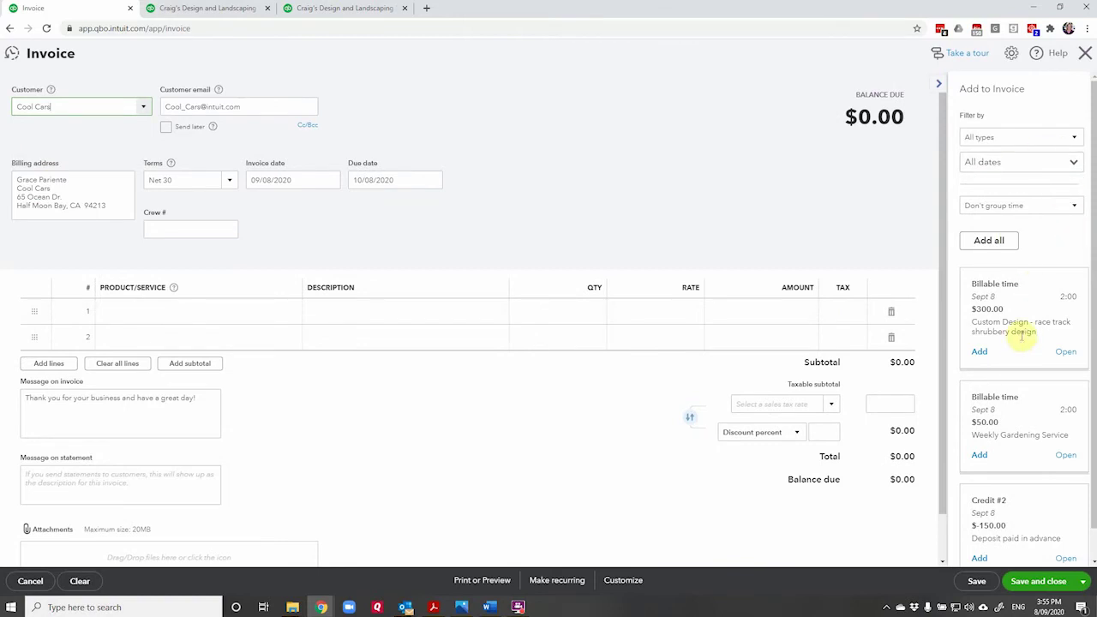
pyautogui.scroll(-1, 1024, 332)
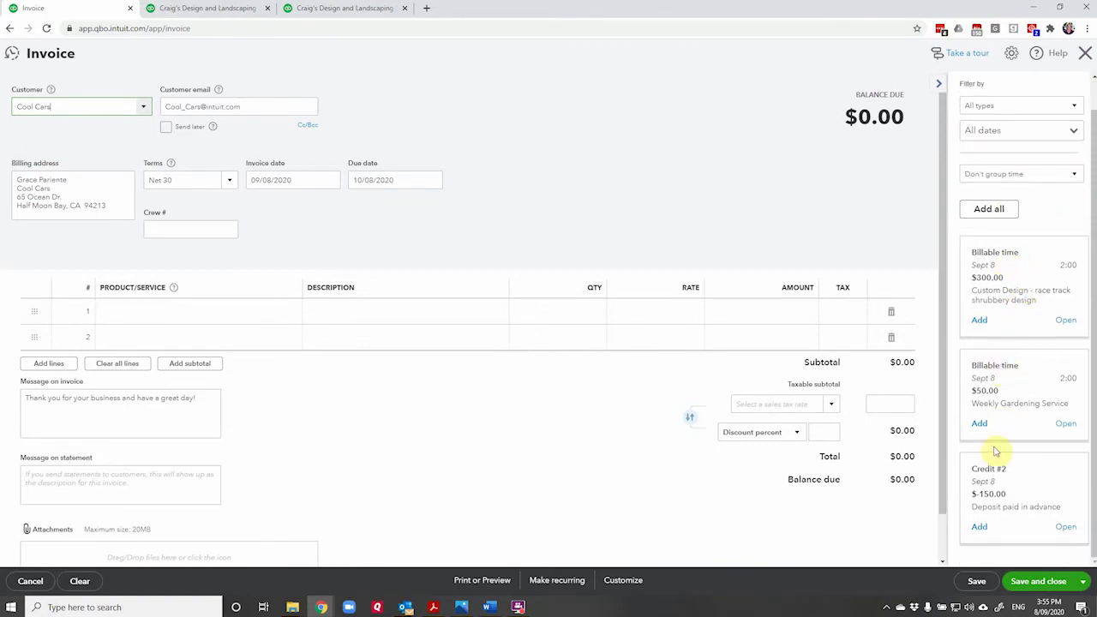
pyautogui.click(989, 210)
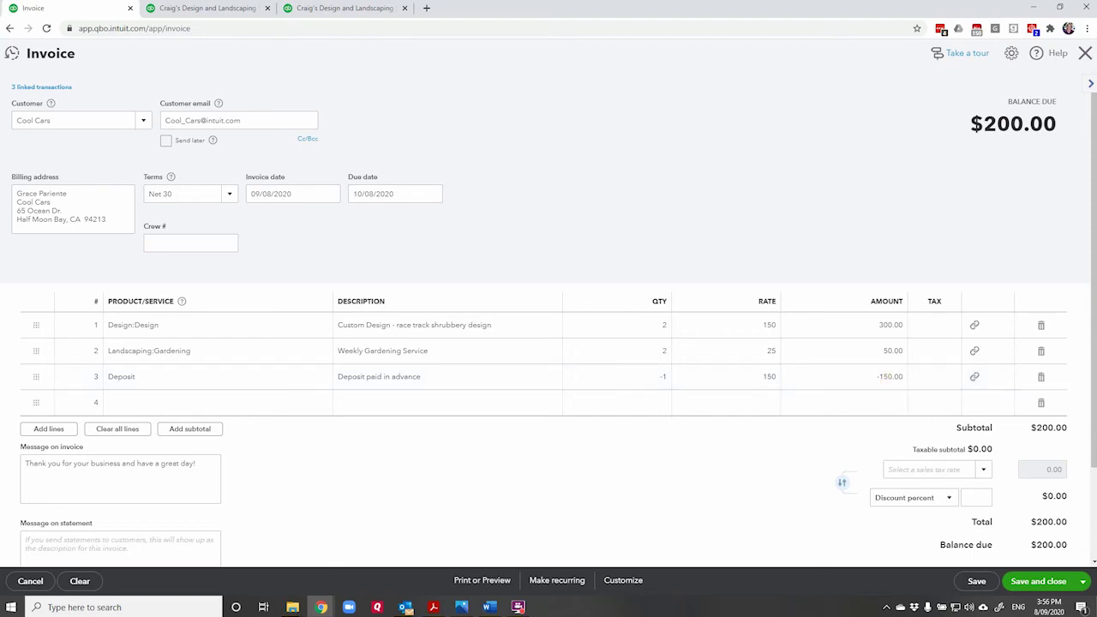
pyautogui.click(1053, 583)
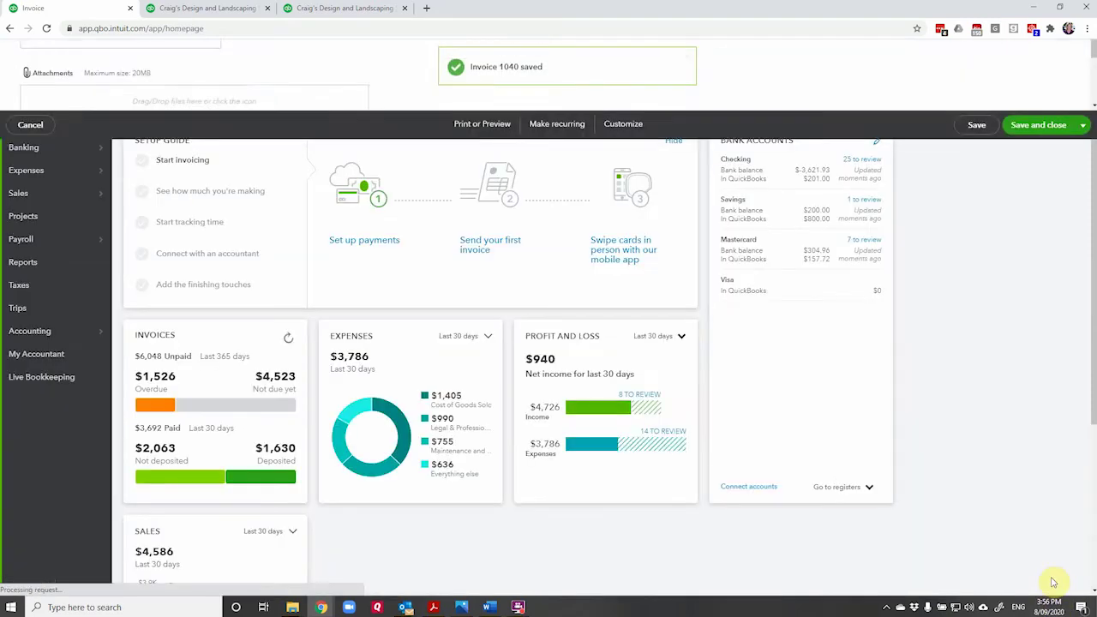